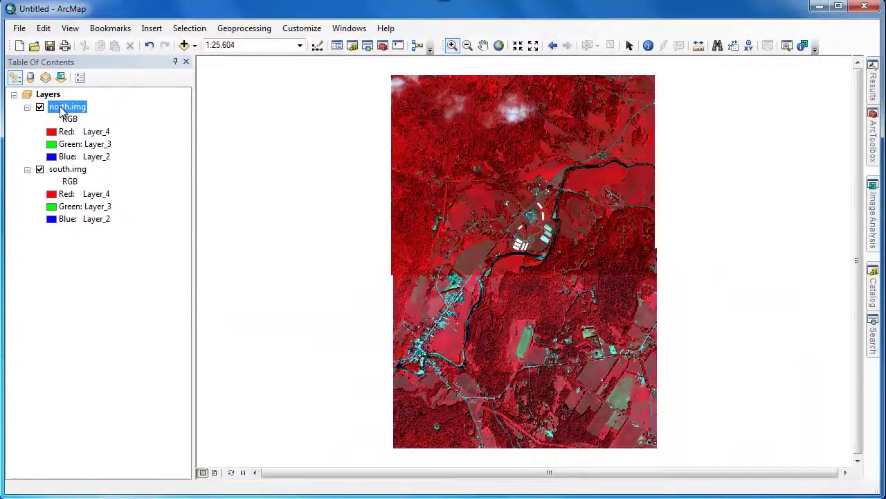
# Step: Inspect the layer properties of north.img, then close them
pyautogui.rightClick(62, 110)
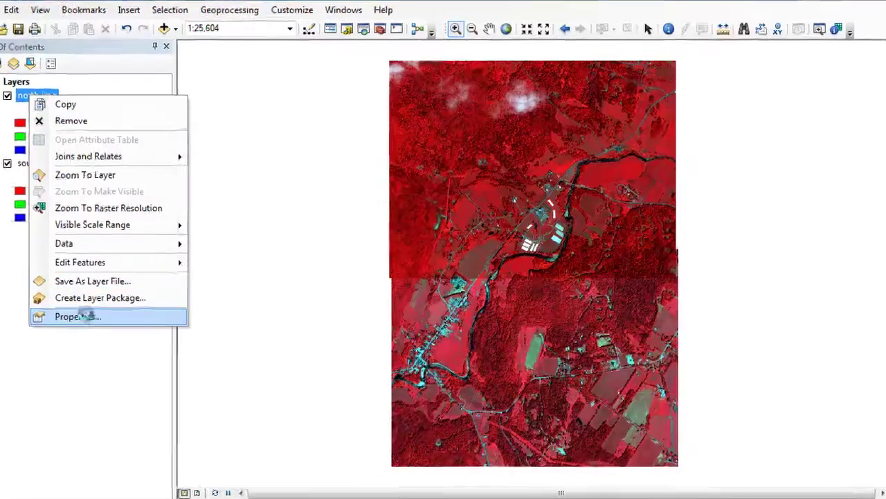
pyautogui.click(104, 311)
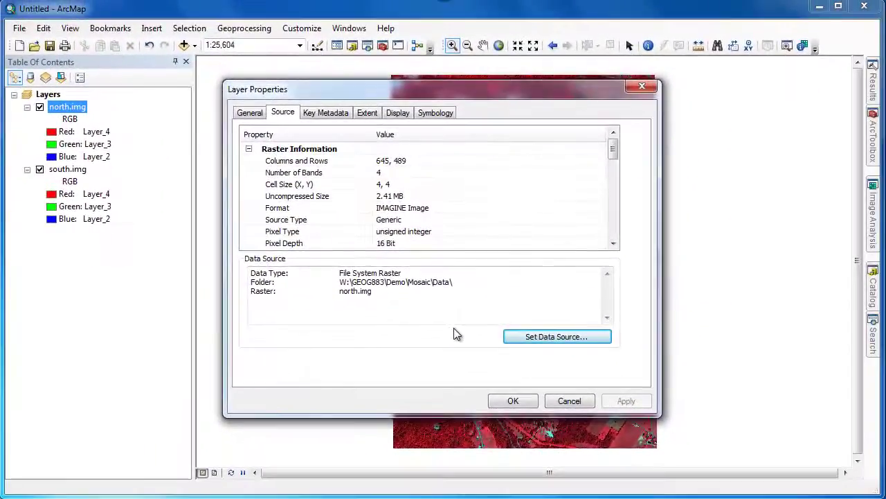
pyautogui.click(512, 401)
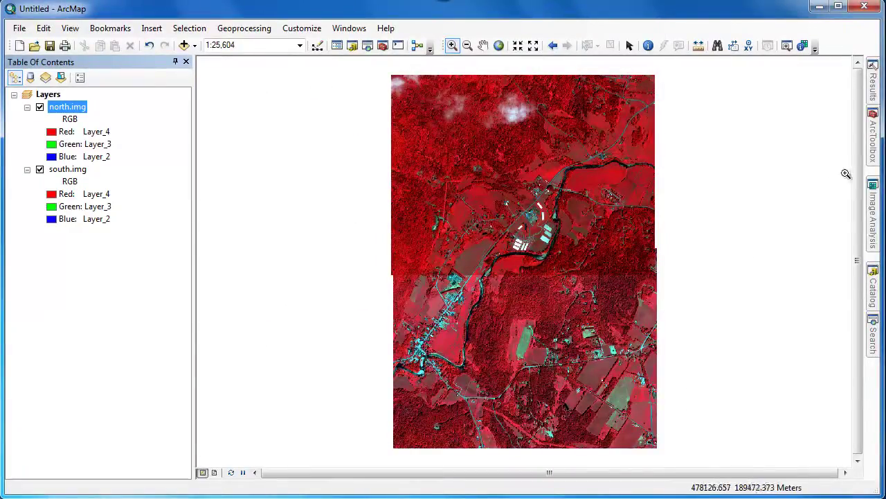
# Step: Launch Mosaic To New Raster and add north.img and south.img as inputs
pyautogui.click(871, 161)
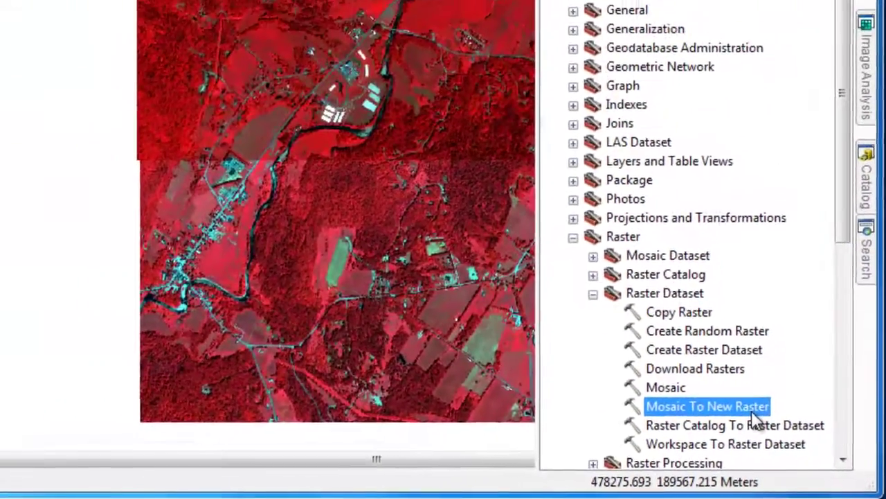
pyautogui.doubleClick(766, 420)
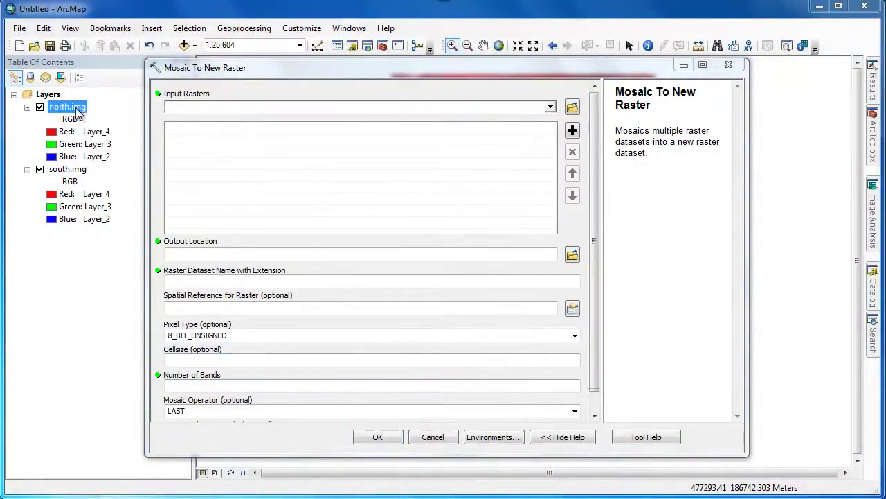
pyautogui.moveTo(78, 115); pyautogui.dragTo(178, 135)
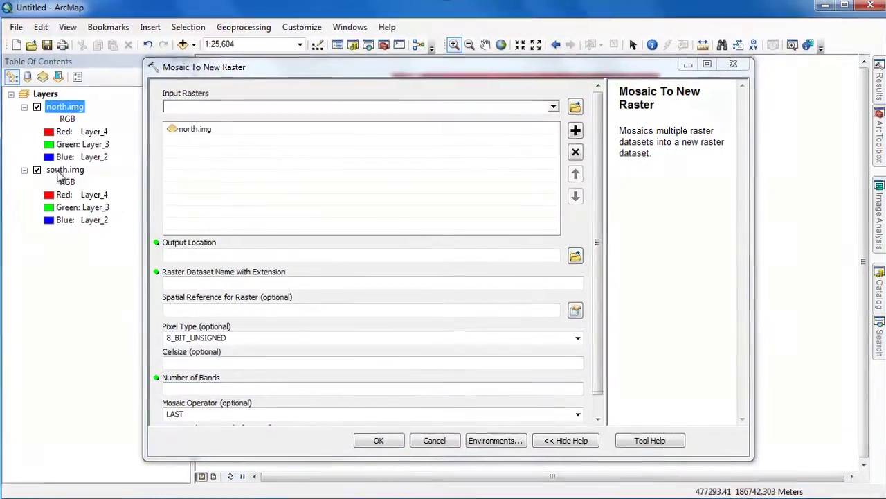
pyautogui.moveTo(65, 171); pyautogui.dragTo(186, 143)
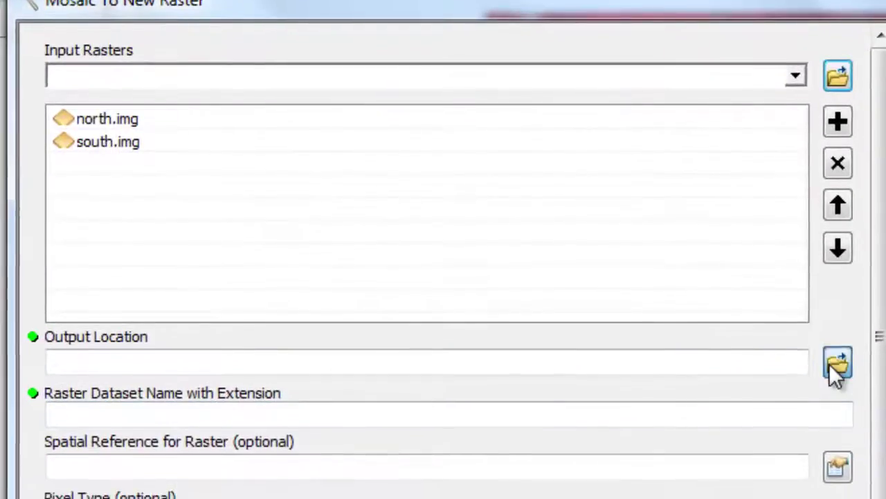
# Step: Set the mosaic output to the Mosaic Data folder, named mosaic.img
pyautogui.click(835, 367)
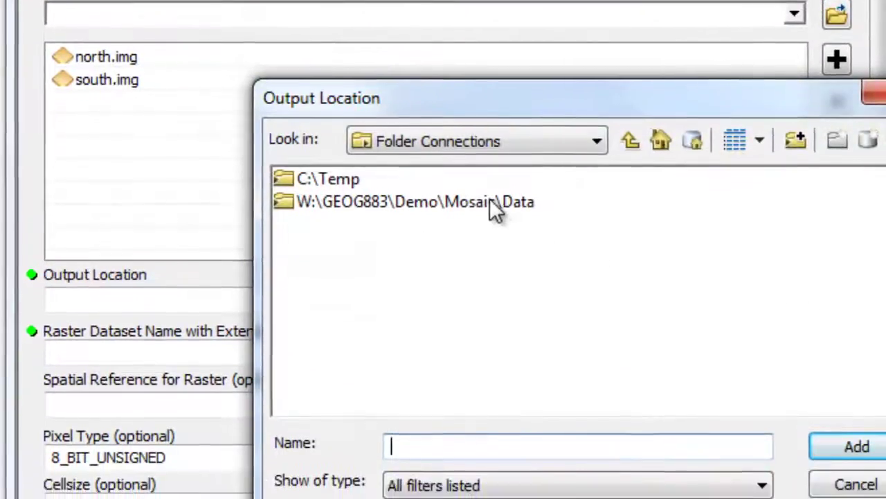
pyautogui.click(488, 182)
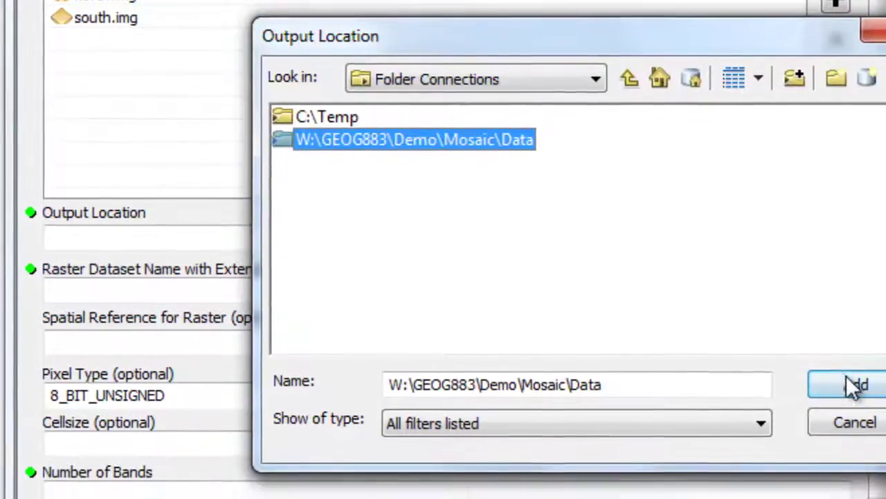
pyautogui.click(855, 425)
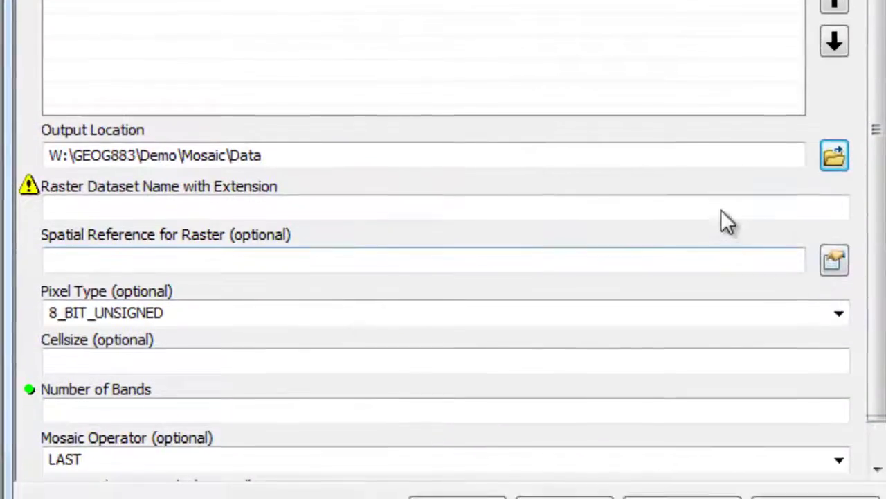
pyautogui.click(720, 248)
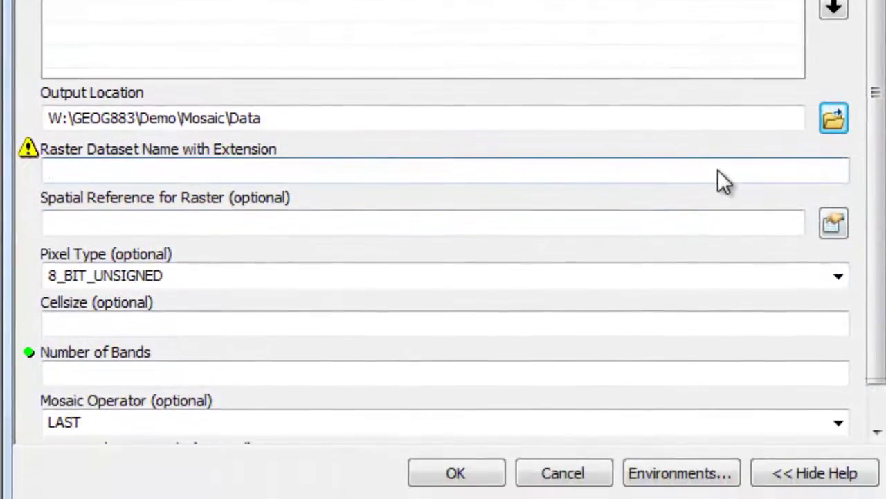
pyautogui.write('mosaic.i')
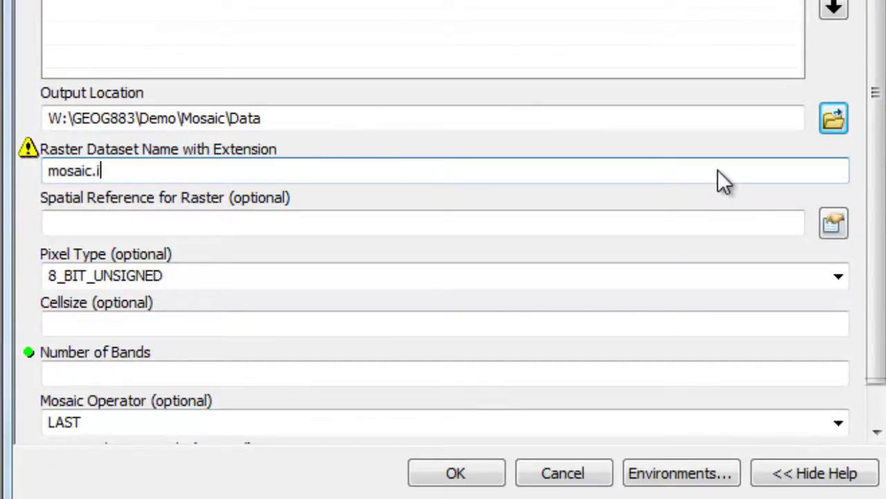
pyautogui.write('mg')
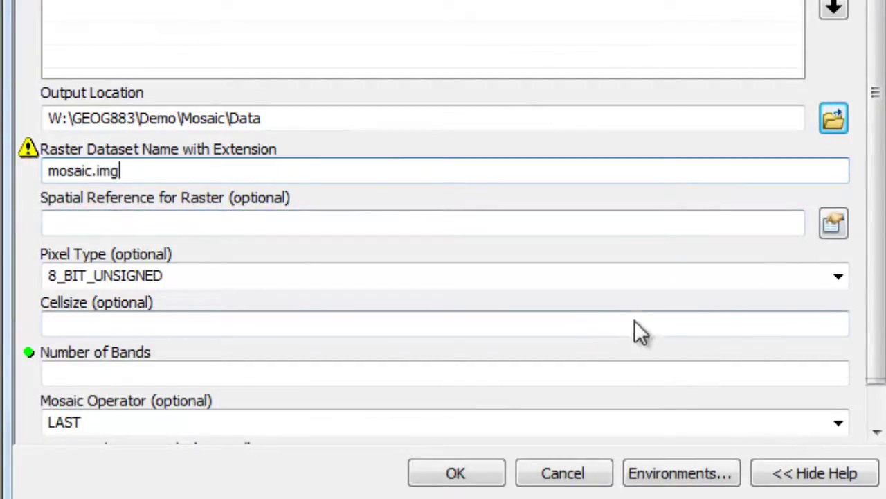
# Step: Run the mosaic with pixel type 16_BIT_UNSIGNED, 4 bands and the BLEND operator
pyautogui.click(494, 230)
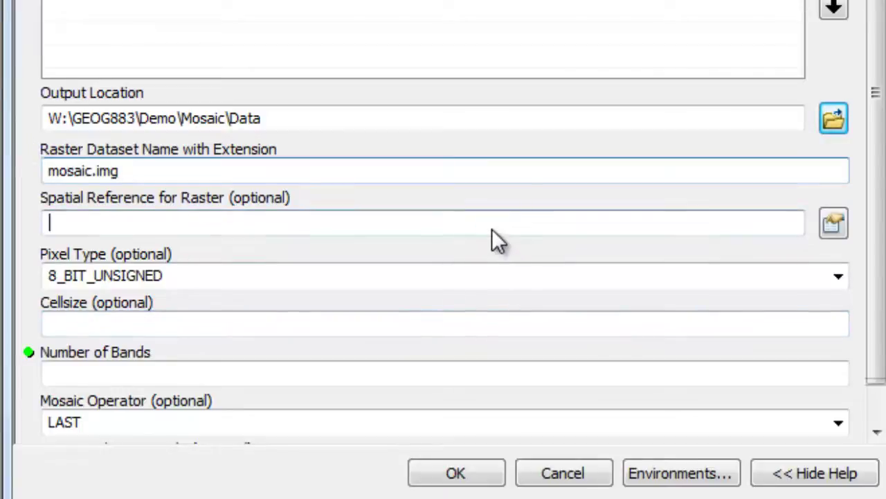
pyautogui.click(478, 275)
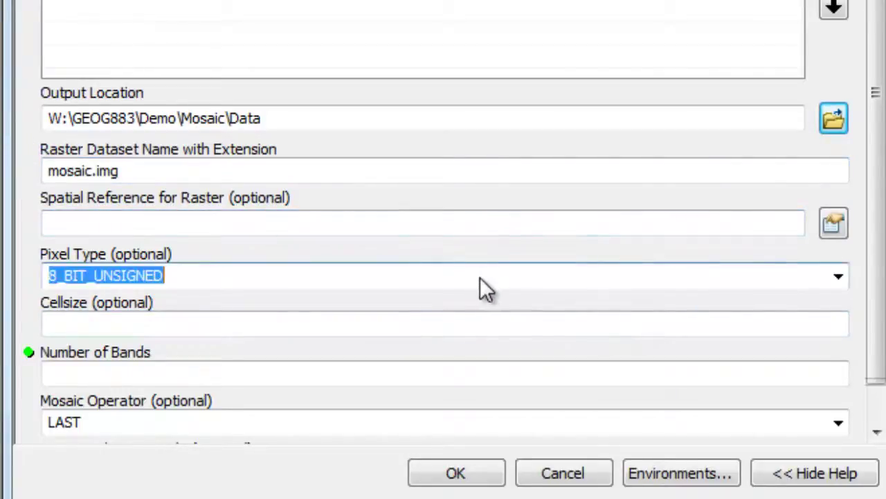
pyautogui.click(838, 274)
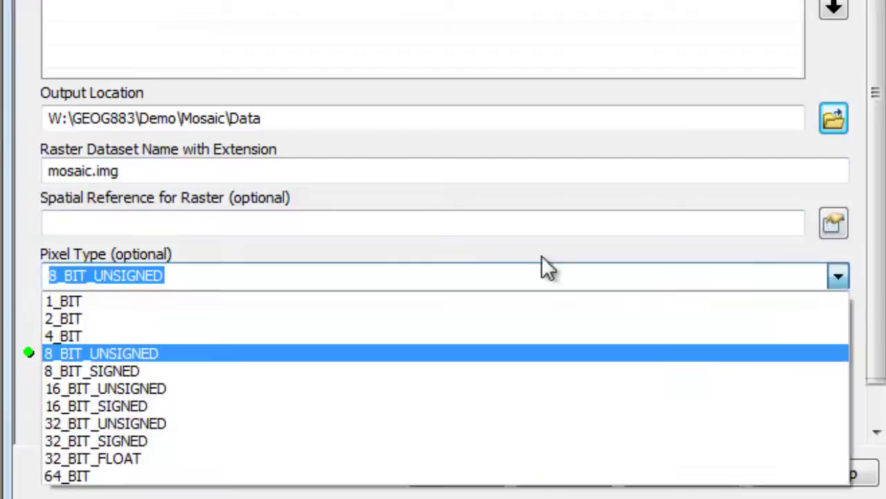
pyautogui.click(163, 387)
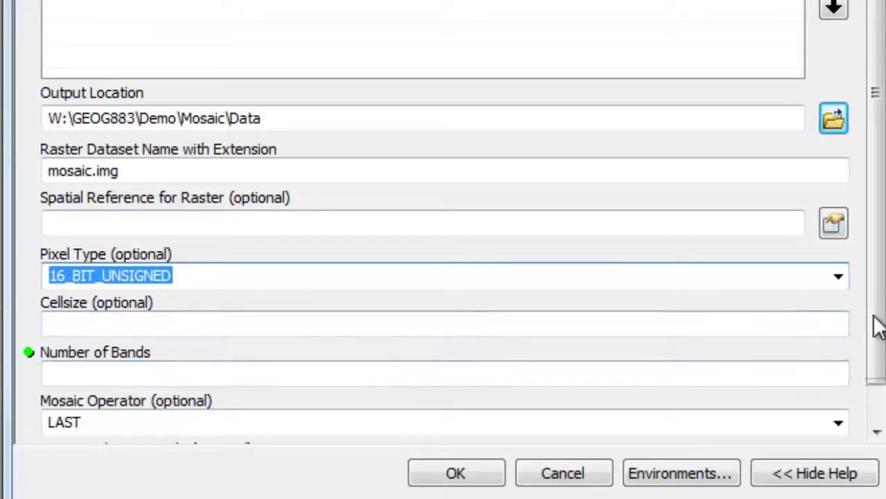
pyautogui.scroll(-2, 878, 325)
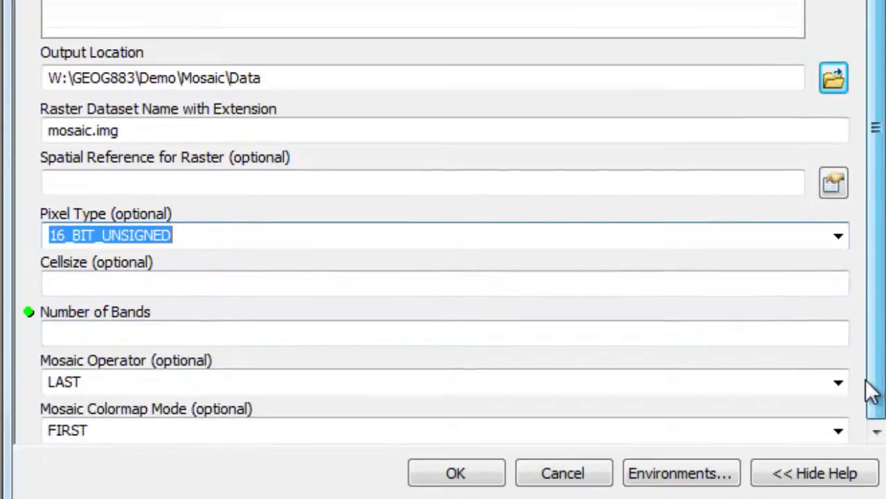
pyautogui.click(806, 338)
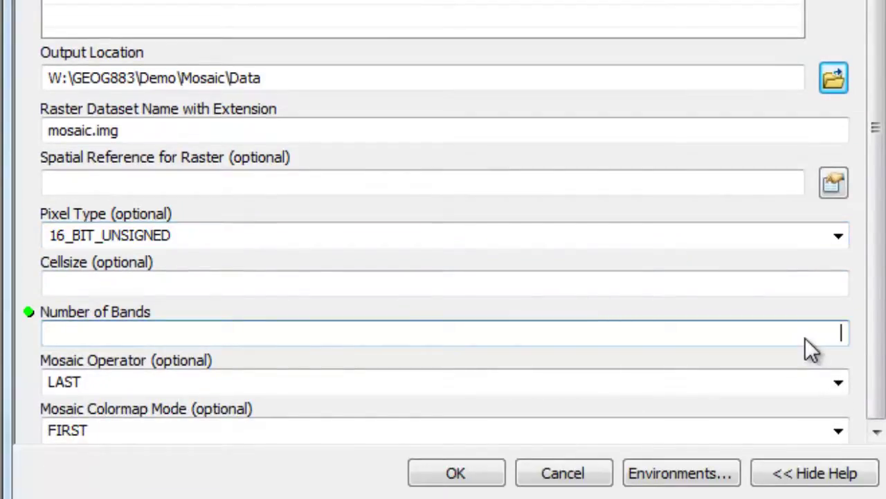
pyautogui.write('4')
pyautogui.click(838, 383)
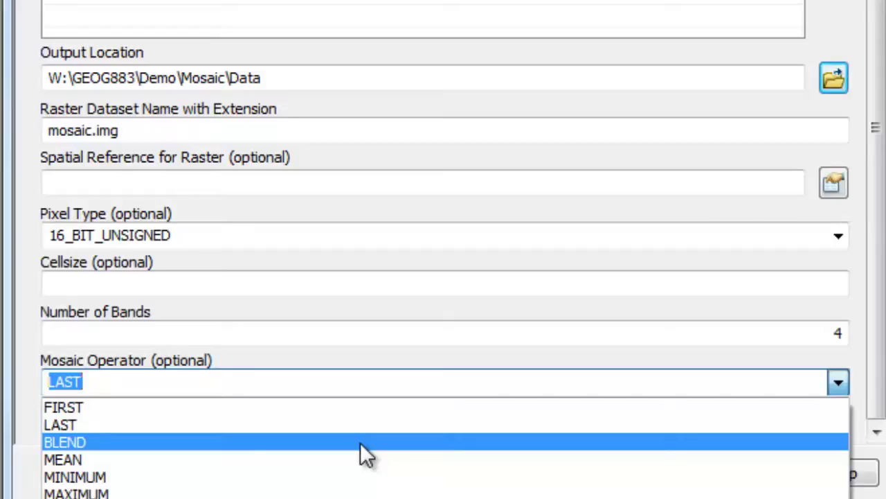
pyautogui.click(360, 442)
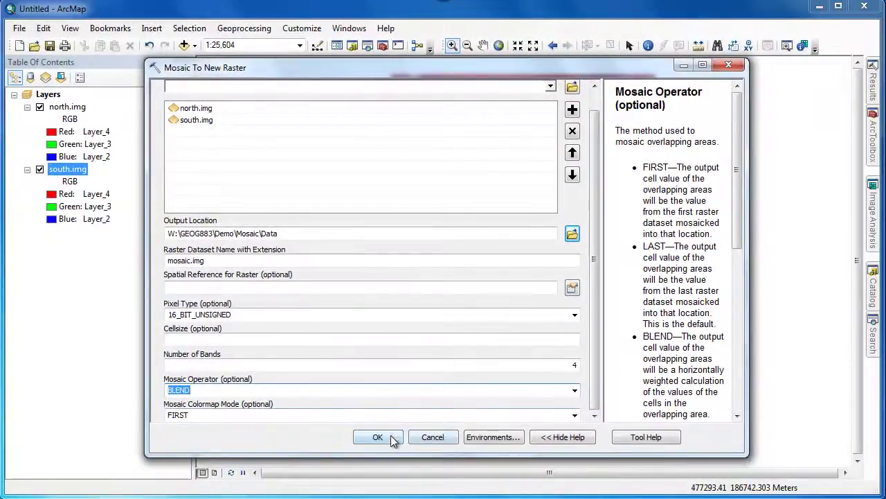
pyautogui.click(390, 437)
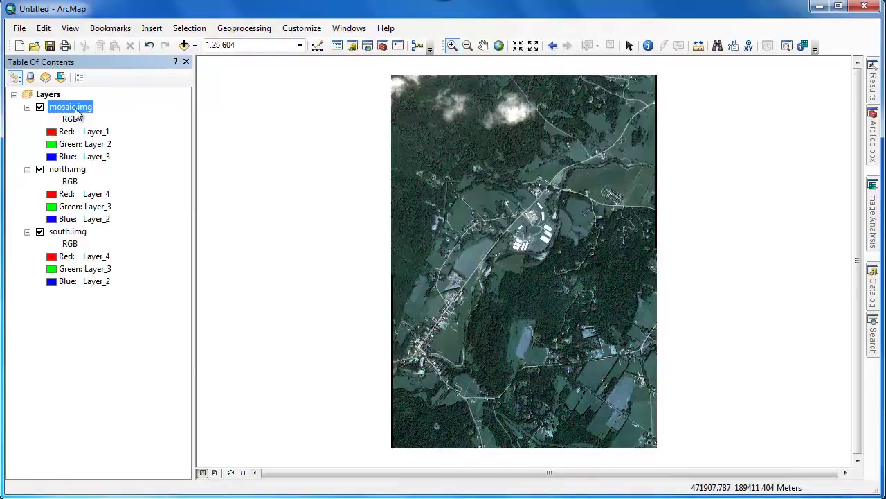
# Step: Import north.img's symbology into mosaic.img so it shows bands 4, 3, 2
pyautogui.doubleClick(75, 109)
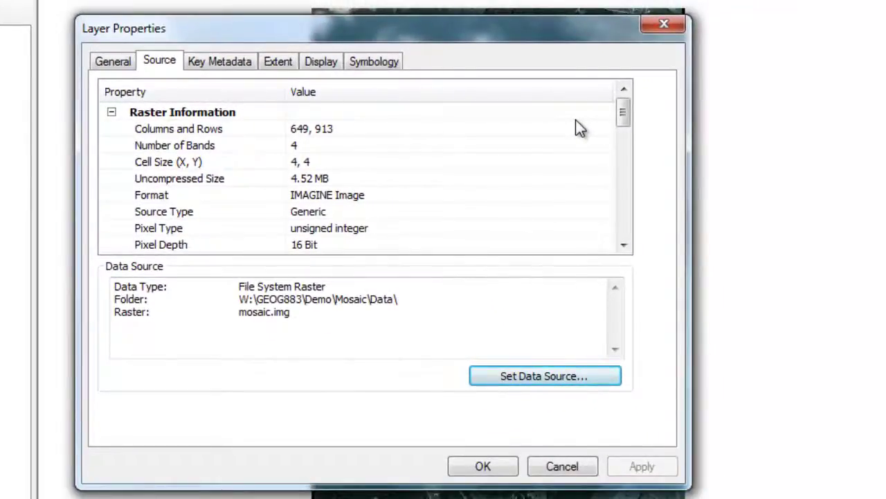
pyautogui.click(386, 66)
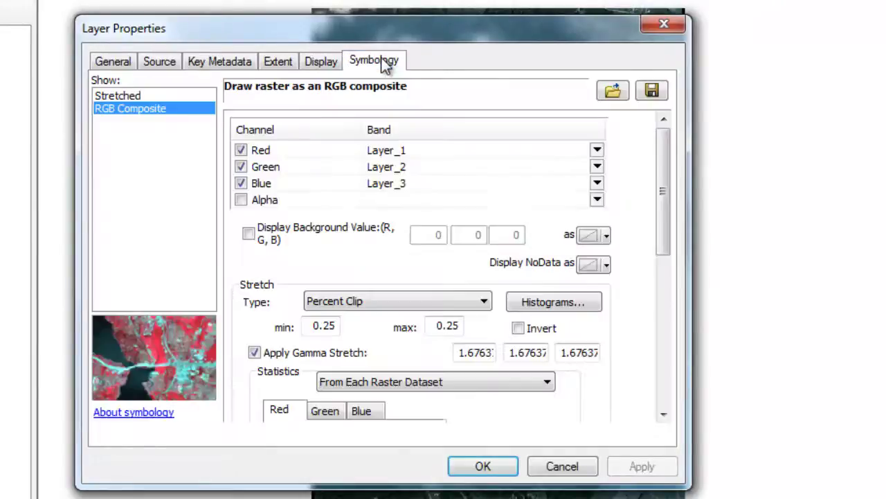
pyautogui.click(612, 94)
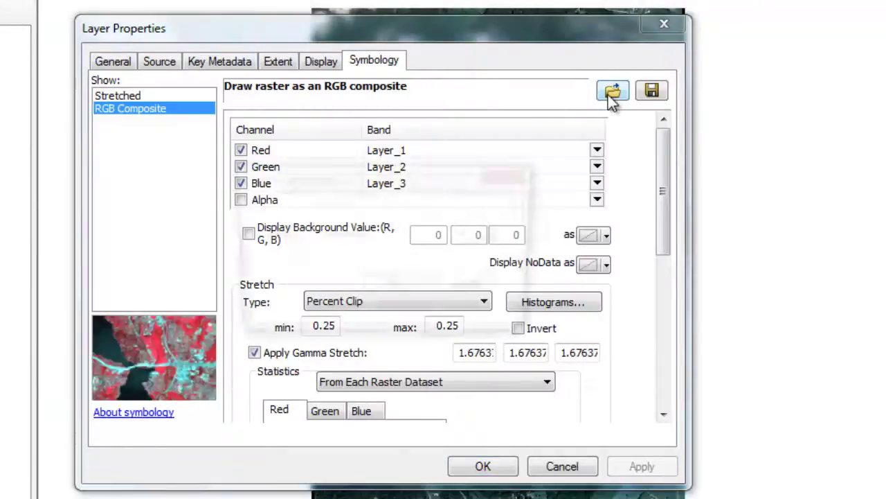
pyautogui.click(398, 288)
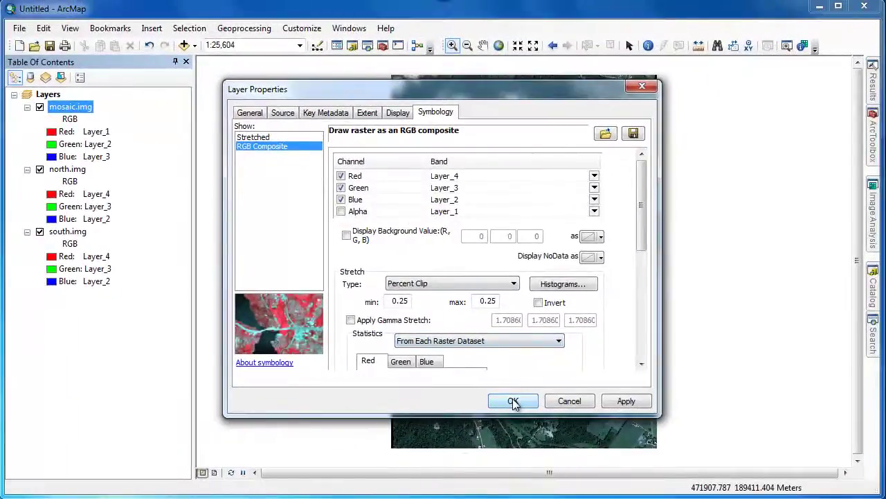
pyautogui.click(513, 402)
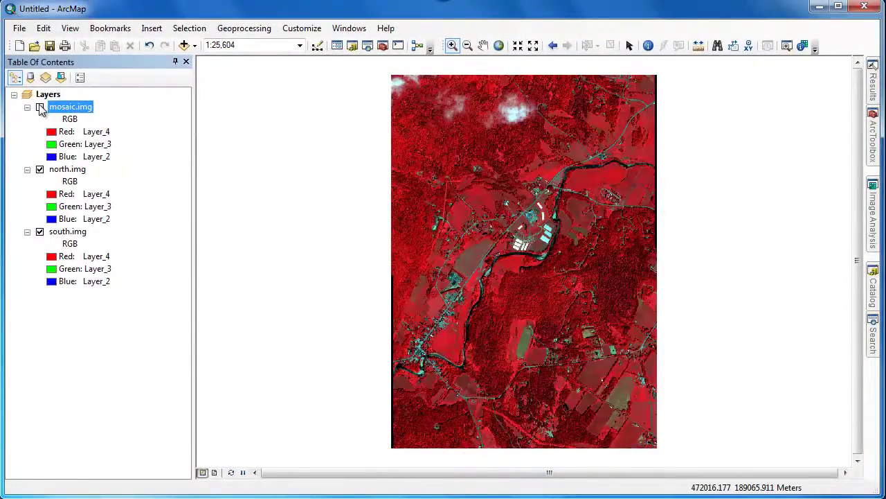
pyautogui.click(39, 107)
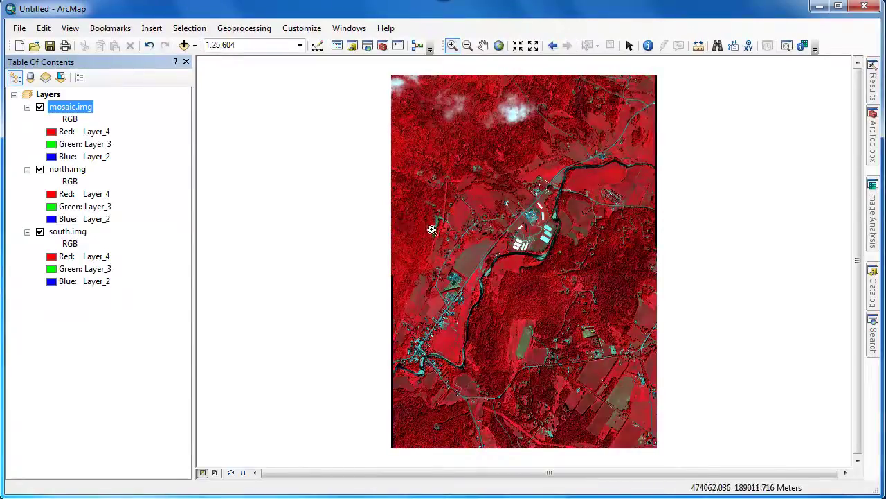
pyautogui.moveTo(443, 233); pyautogui.dragTo(505, 301)
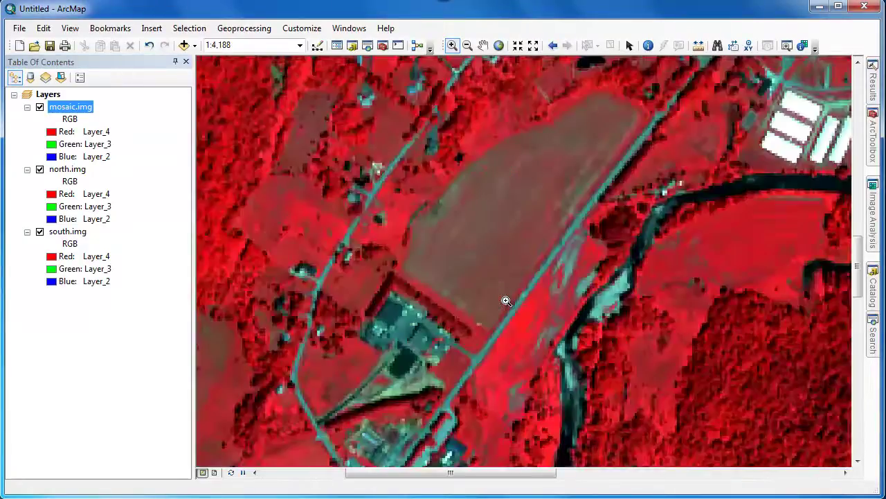
pyautogui.click(483, 46)
pyautogui.moveTo(692, 287); pyautogui.dragTo(455, 257)
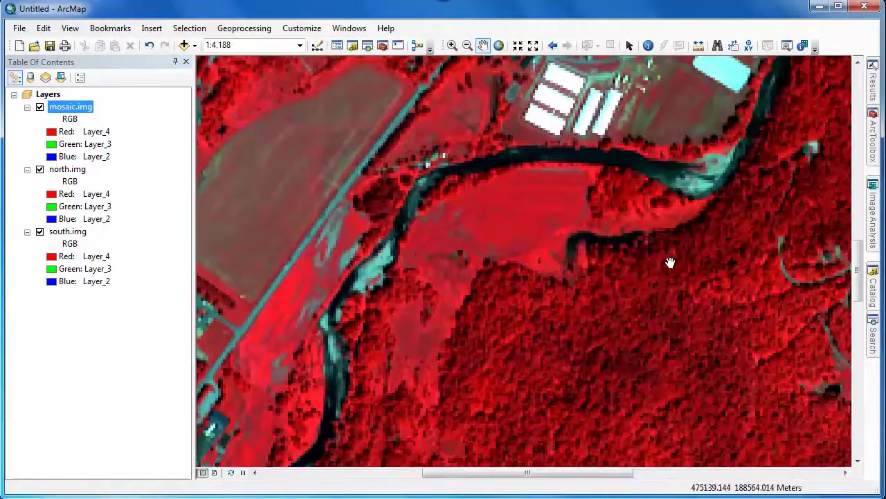
pyautogui.moveTo(671, 262)
pyautogui.mouseDown()
pyautogui.moveTo(514, 267)
pyautogui.moveTo(431, 257)
pyautogui.mouseUp()
pyautogui.moveTo(629, 253); pyautogui.dragTo(499, 243)
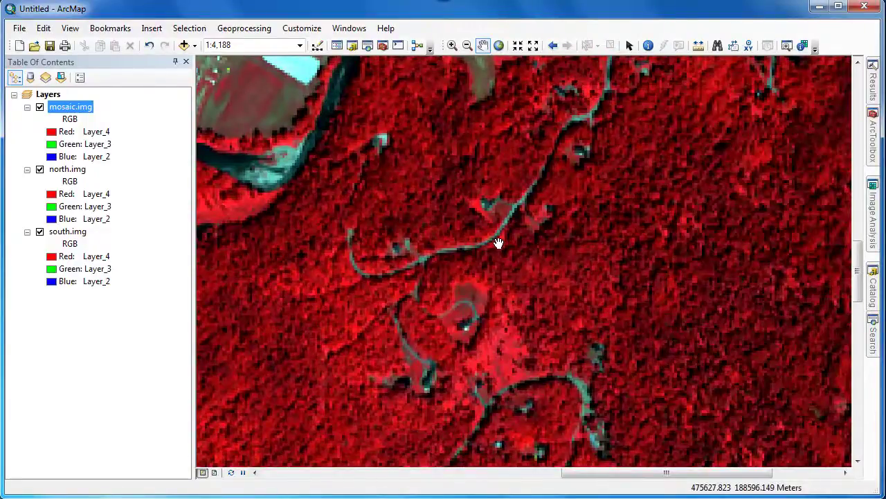
pyautogui.click(499, 46)
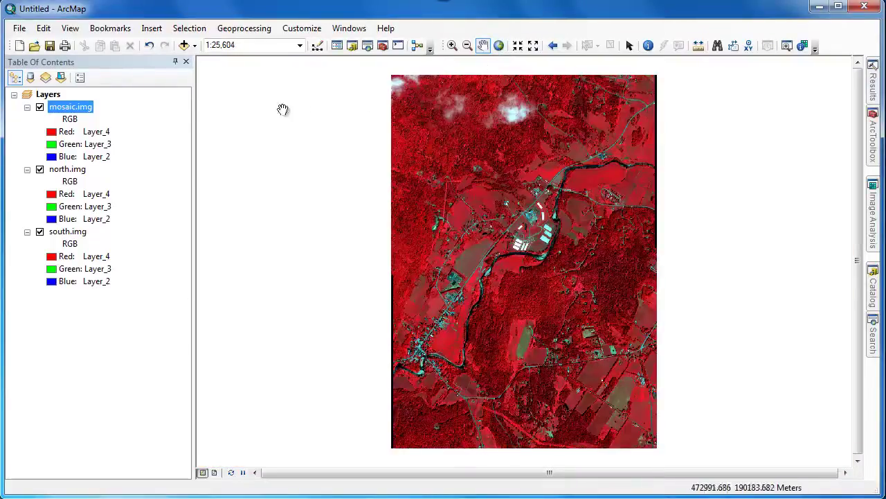
pyautogui.click(86, 111)
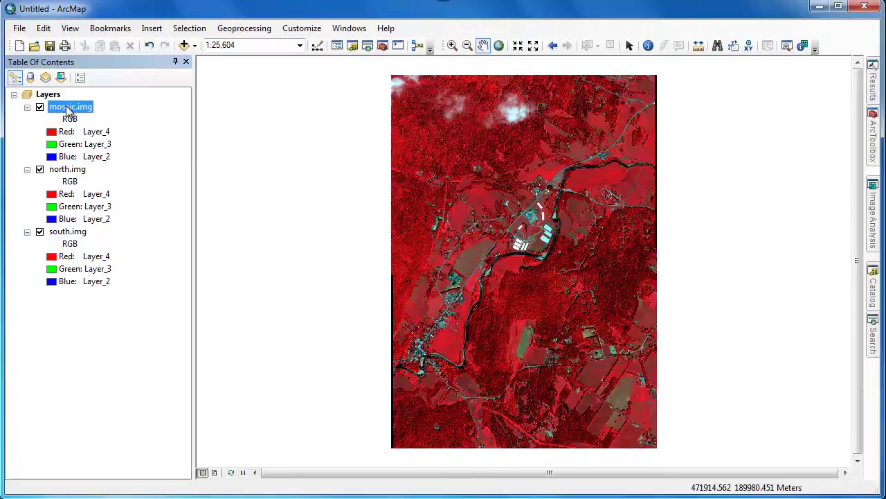
# Step: Set up mosaic.img's export as JPEG 2000, named compressed.jp2, in the Mosaic Data folder
pyautogui.rightClick(68, 111)
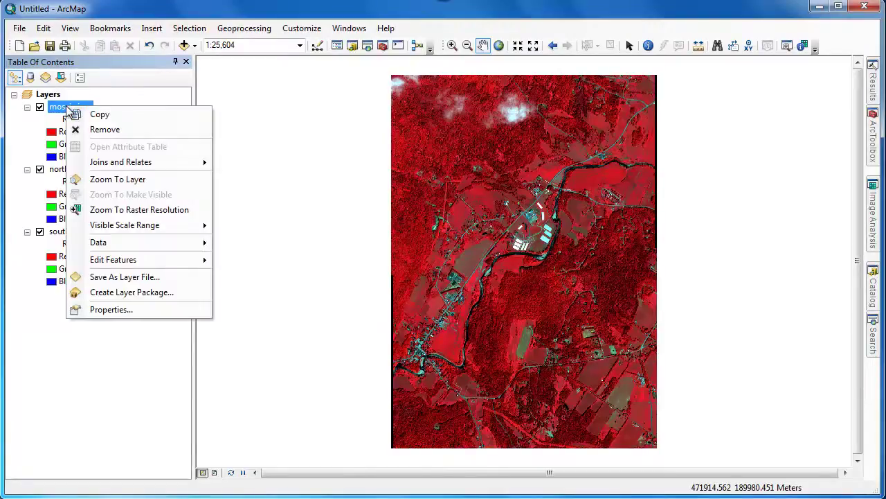
pyautogui.moveTo(103, 237)
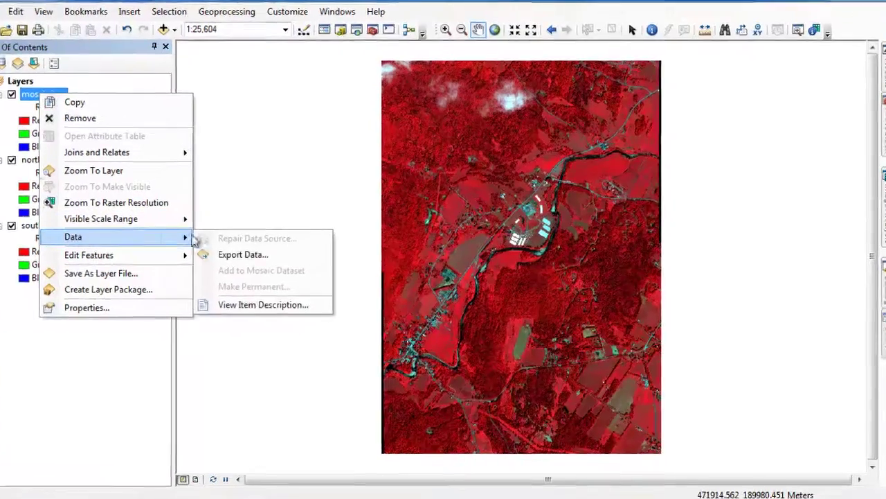
pyautogui.click(239, 254)
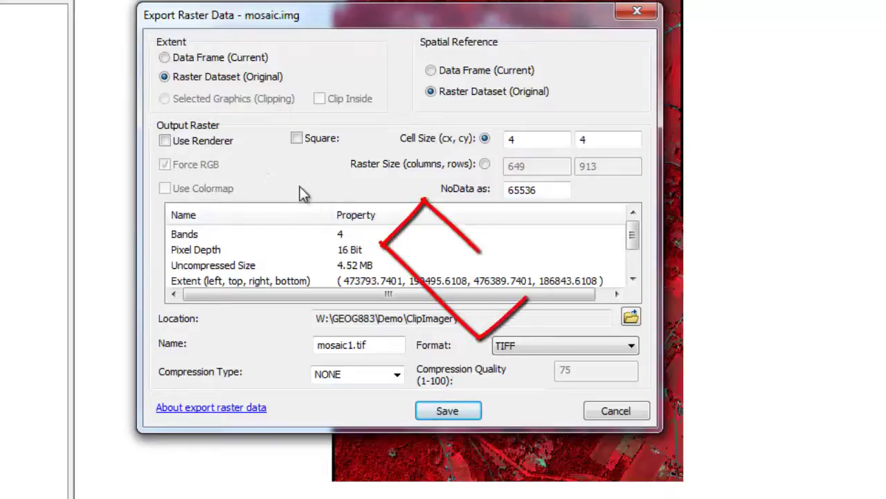
pyautogui.click(551, 345)
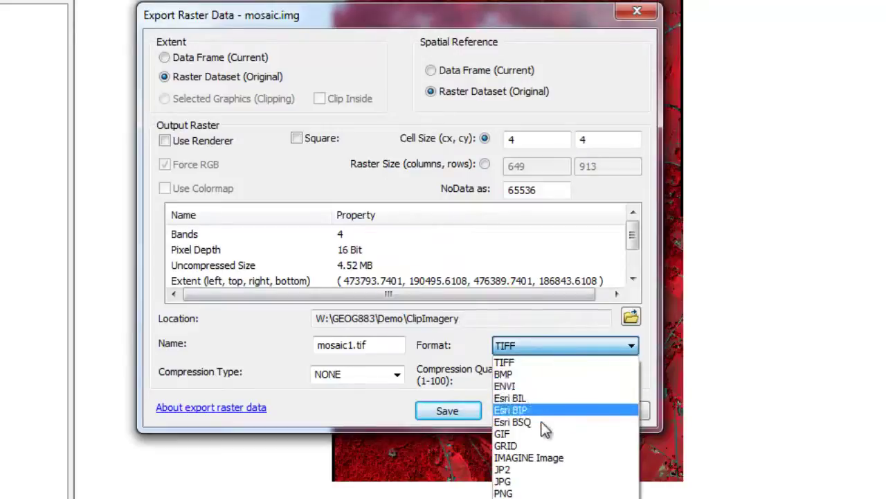
pyautogui.click(530, 470)
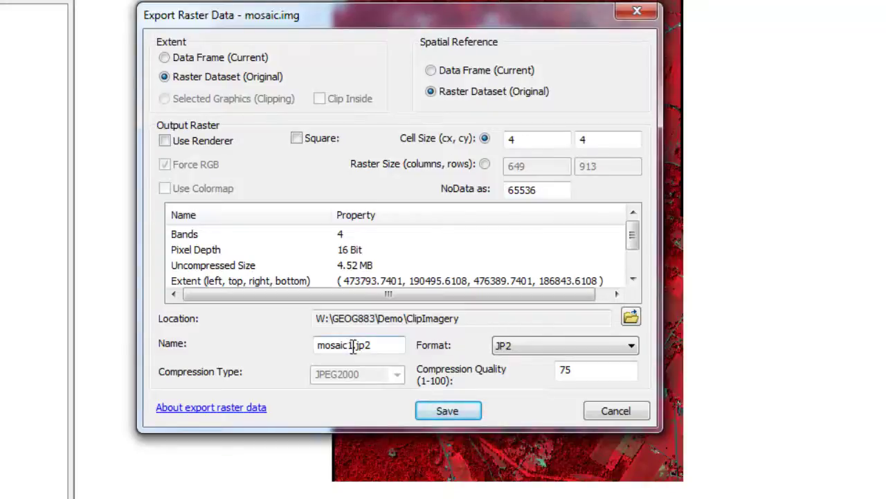
pyautogui.moveTo(354, 345); pyautogui.dragTo(316, 355)
pyautogui.write('co')
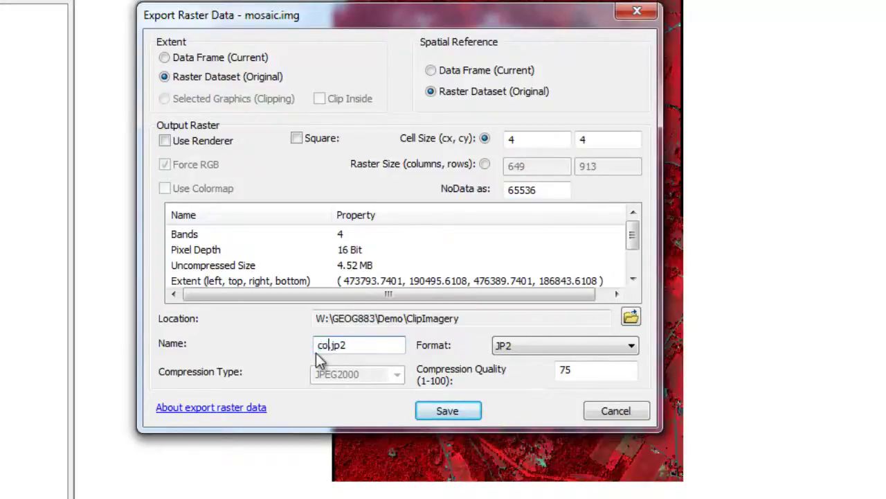
pyautogui.write('mpressed')
pyautogui.click(631, 318)
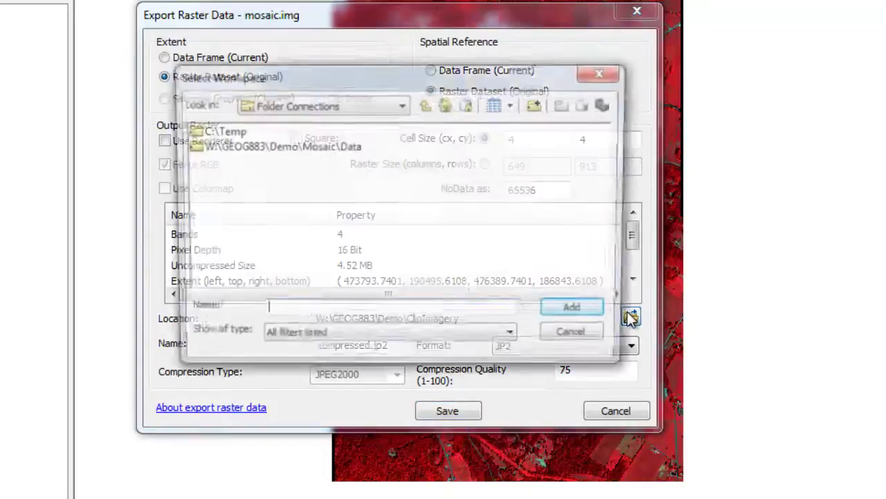
pyautogui.click(346, 148)
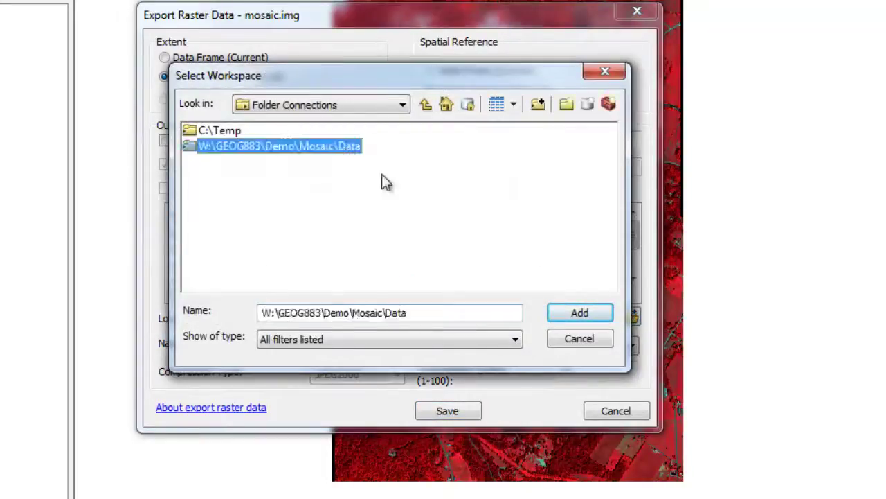
pyautogui.click(569, 311)
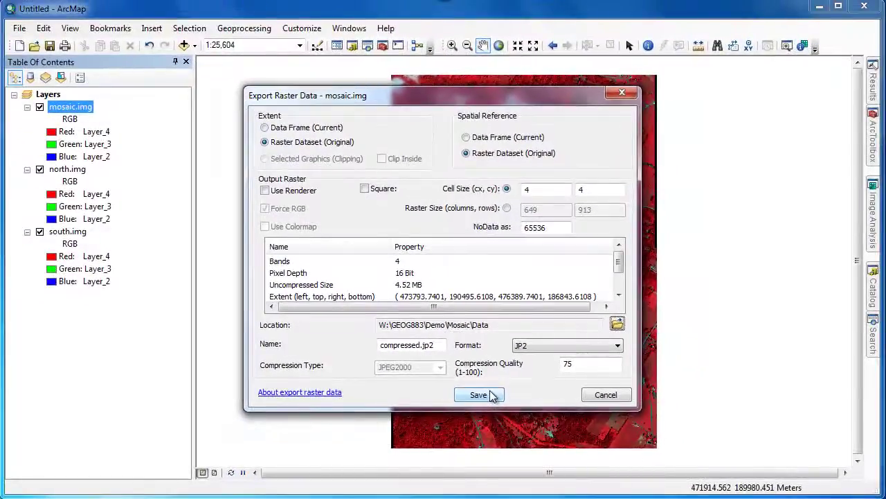
# Step: Save the export to compressed.jp2 and add it to the map as a layer
pyautogui.click(493, 395)
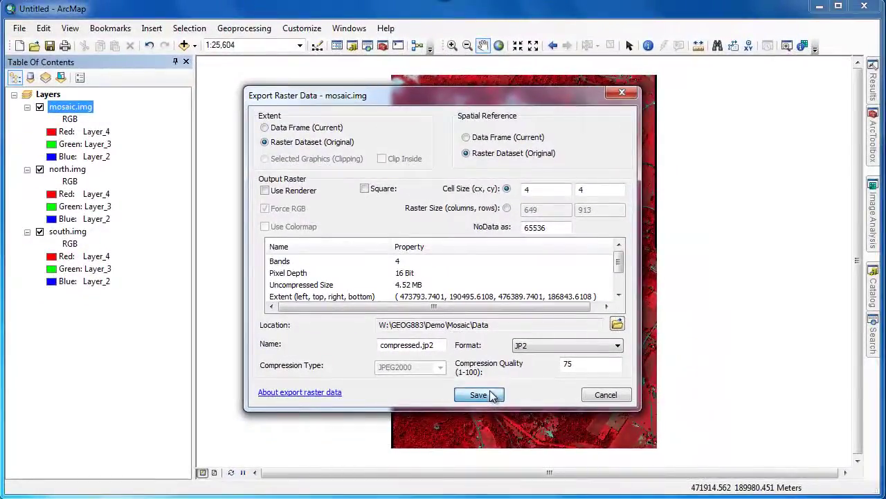
pyautogui.click(497, 346)
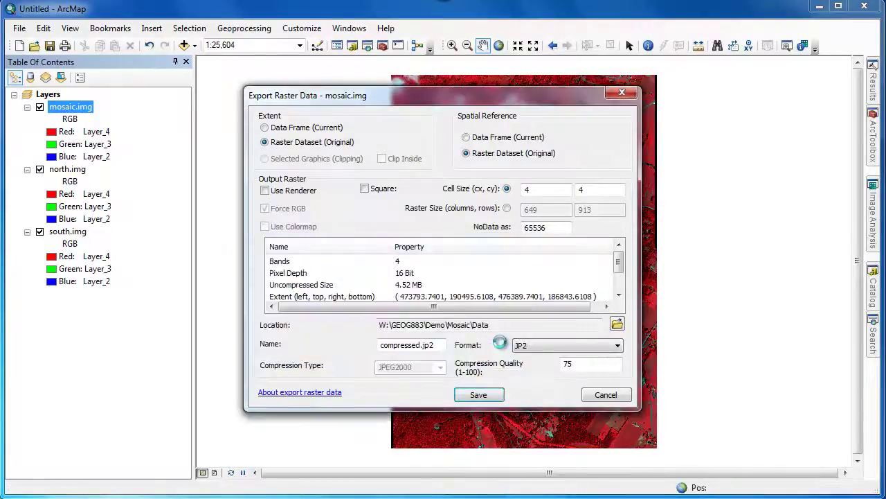
pyautogui.click(465, 339)
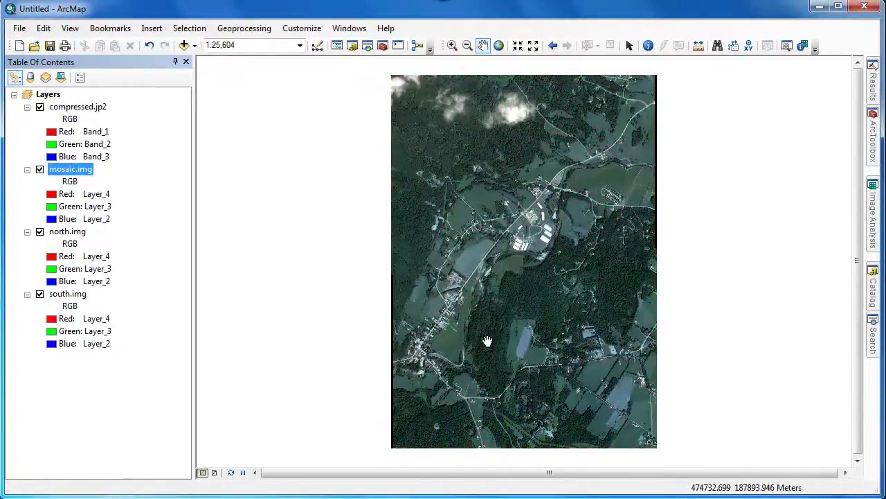
# Step: Check compressed.jp2's source details: JP2 format, 4 bands, 16-bit
pyautogui.rightClick(85, 108)
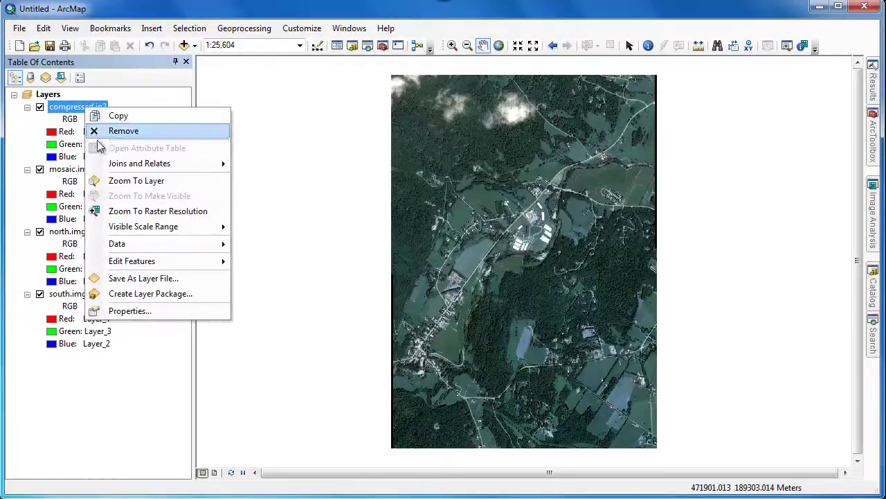
pyautogui.click(128, 311)
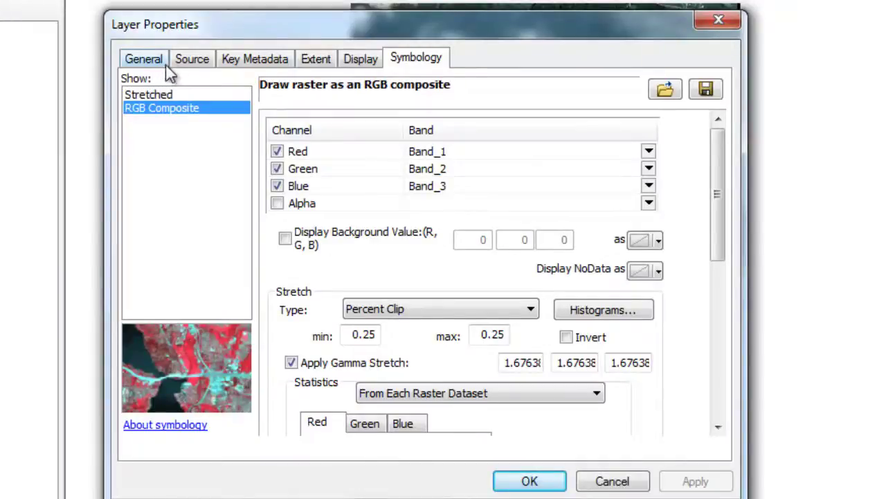
pyautogui.click(188, 63)
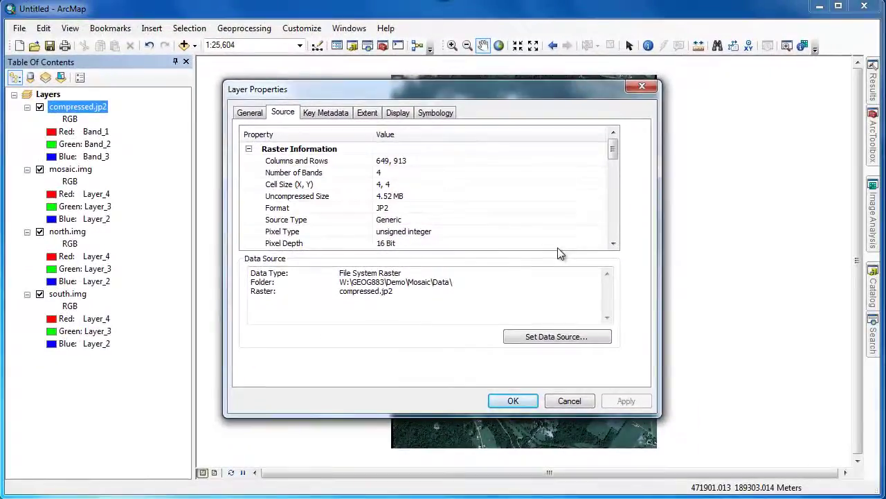
pyautogui.click(565, 402)
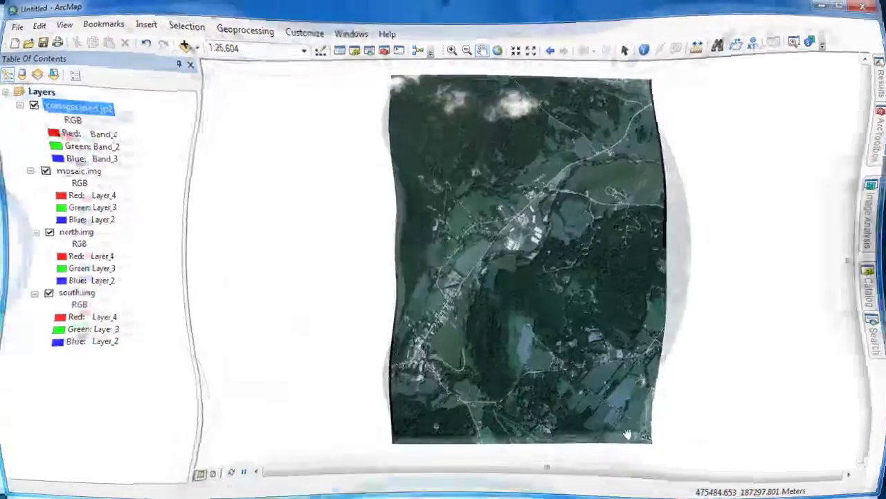